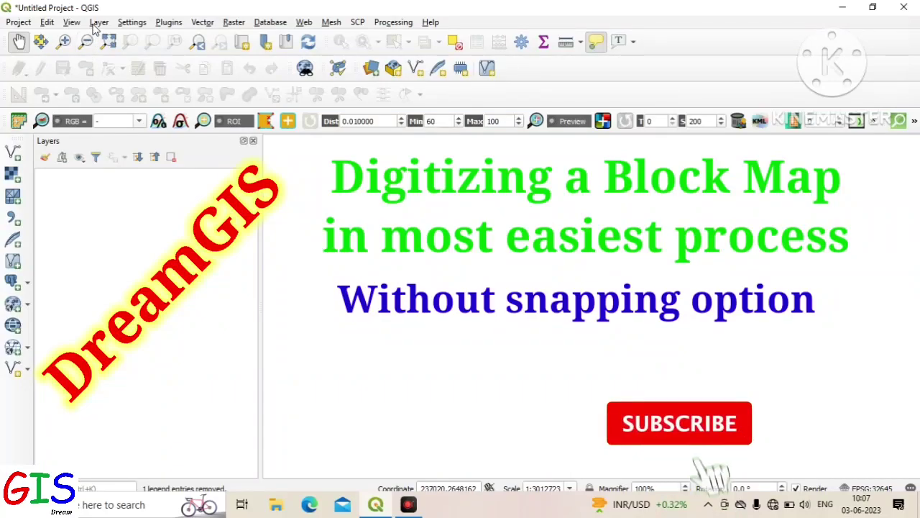
Add the Bankura District_modified.tif raster layer and zoom to show the whole map sheet.
left_click(98, 21)
mouse_move(123, 68)
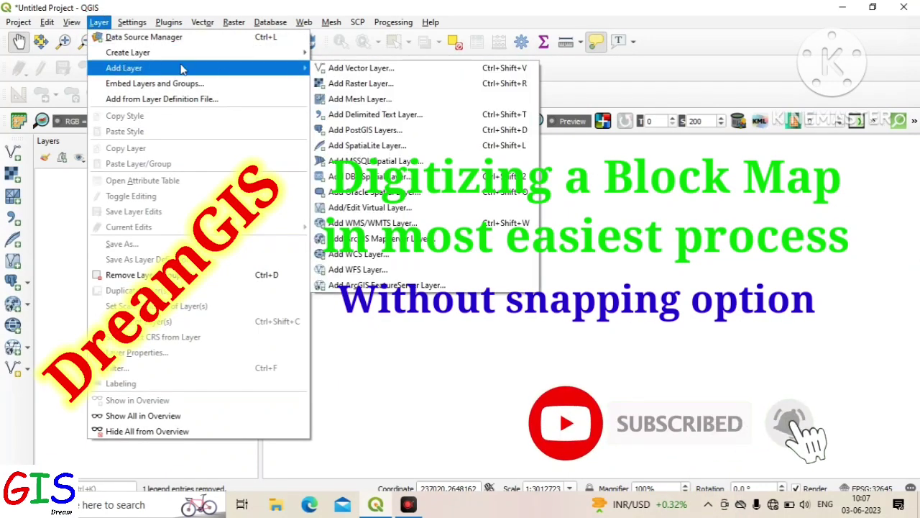
left_click(356, 84)
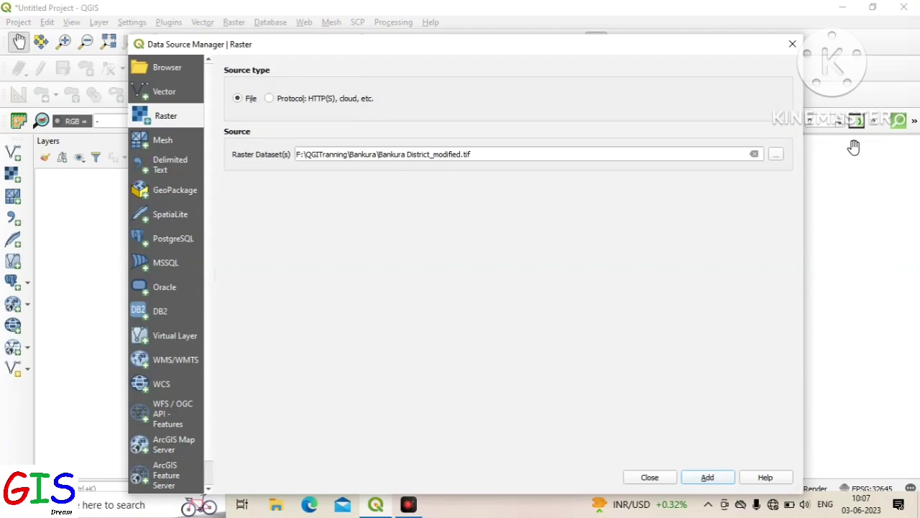
left_click(776, 154)
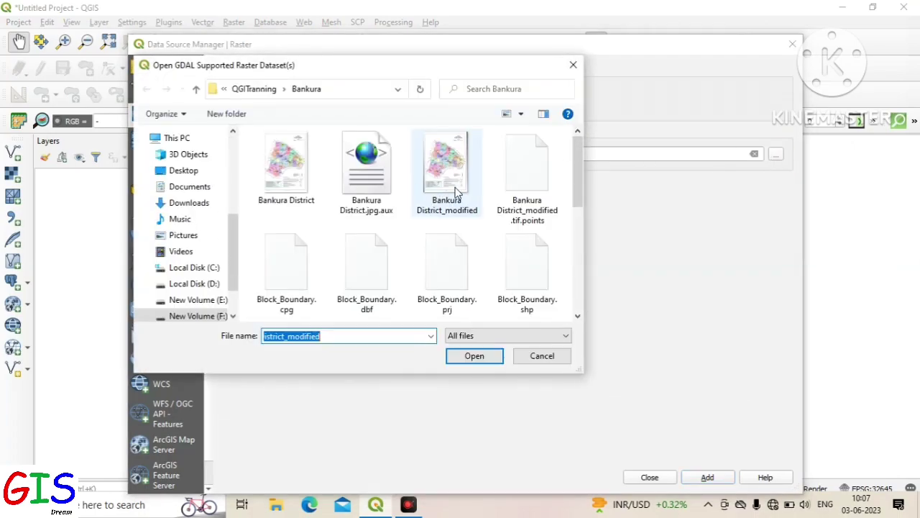
left_click(447, 169)
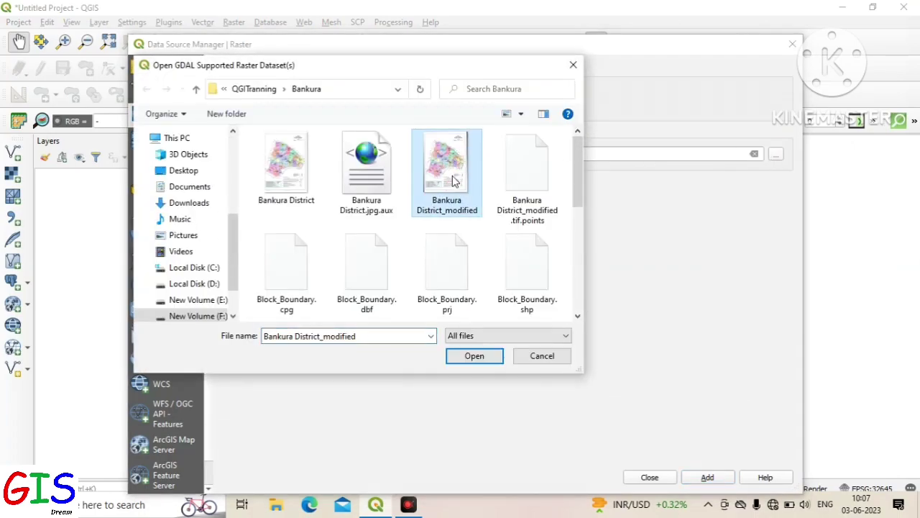
left_click(493, 359)
left_click(709, 479)
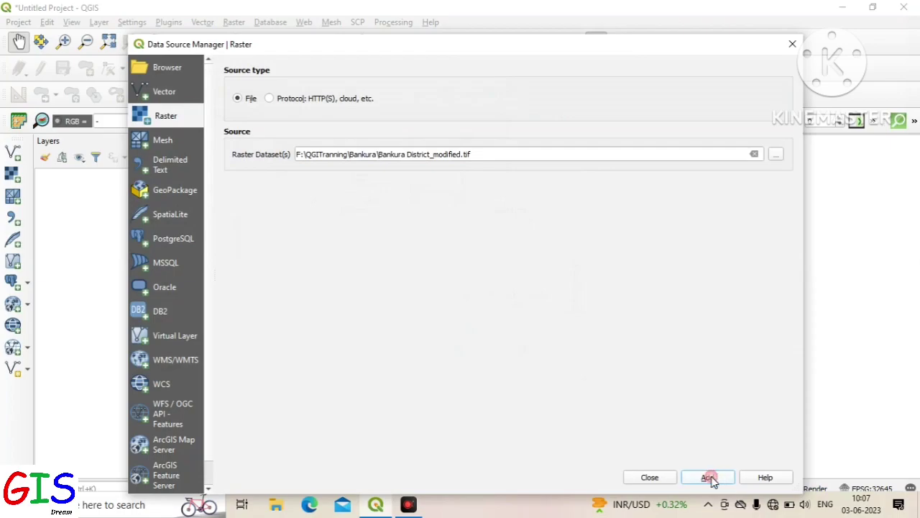
left_click(649, 478)
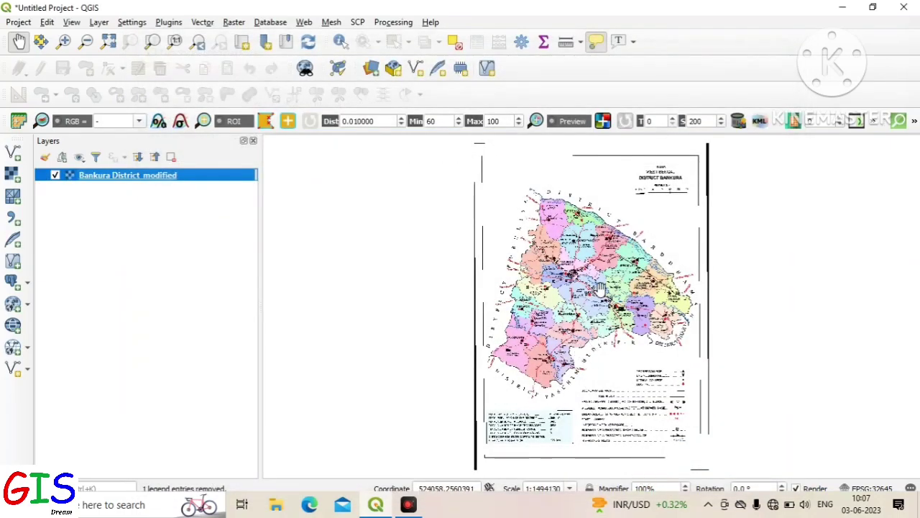
scroll(599, 291, "up", 1)
scroll(519, 293, "down", 1)
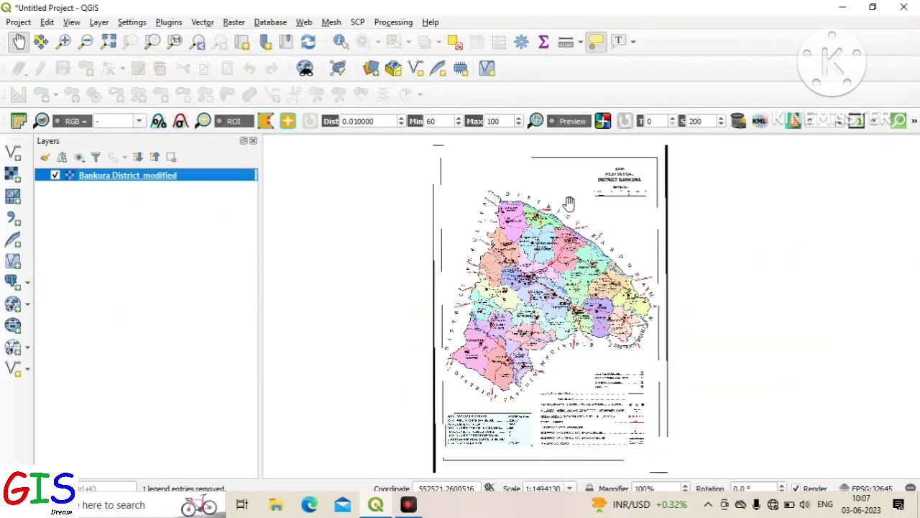
Start a new shapefile layer saved as Block Map of Bankura District in the Bankura folder.
left_click(99, 22)
mouse_move(109, 54)
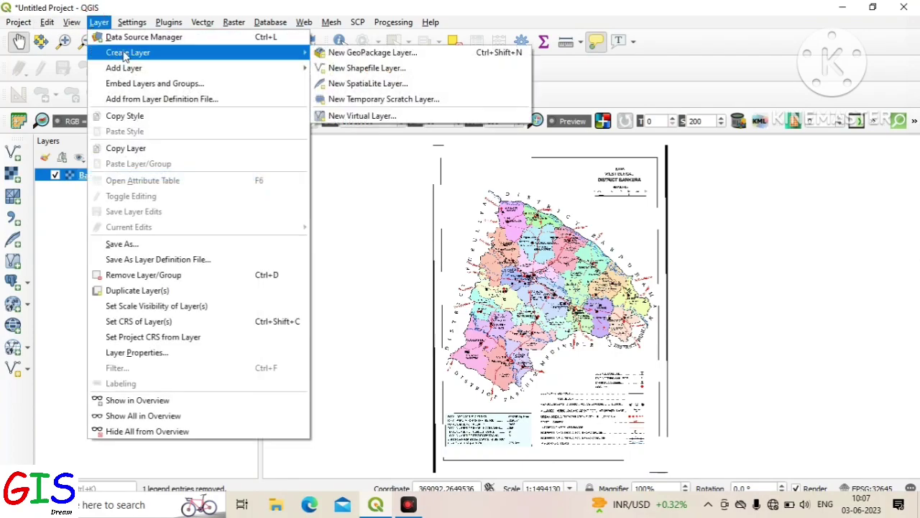
left_click(407, 72)
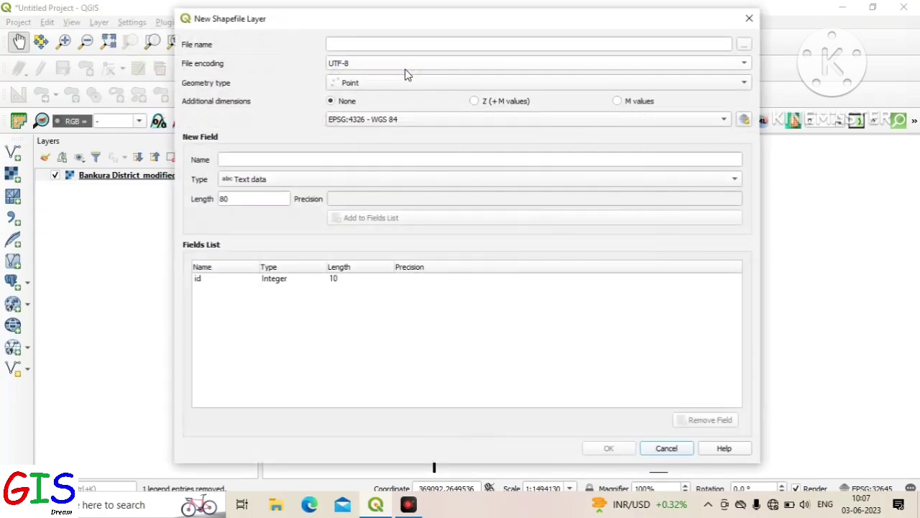
left_click(745, 45)
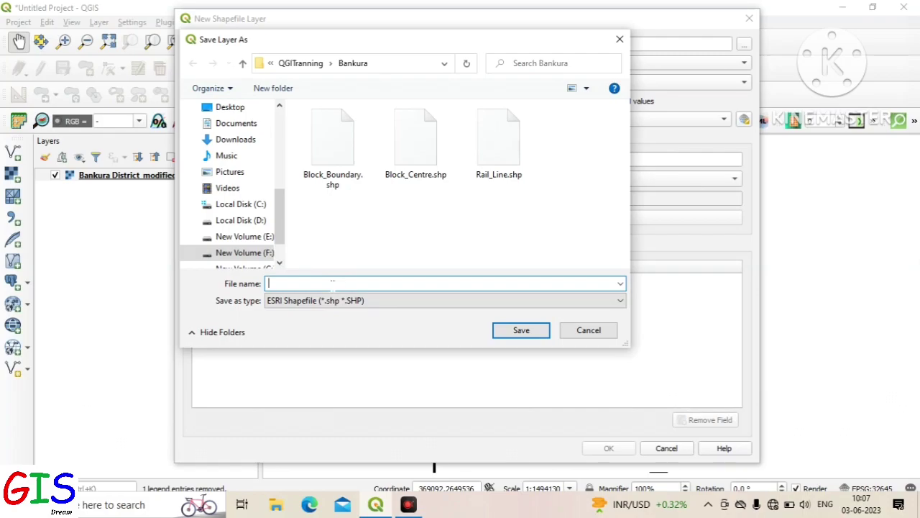
type("Bl")
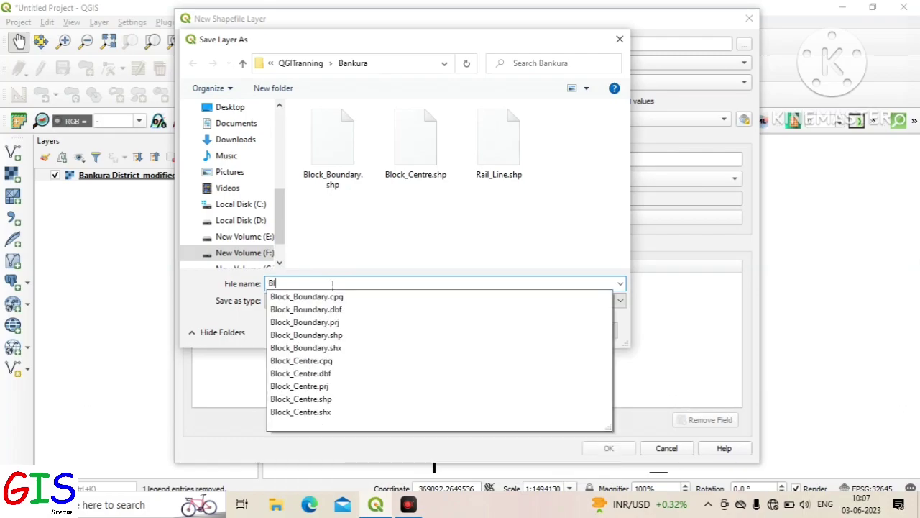
type("ock Map of Bankura District")
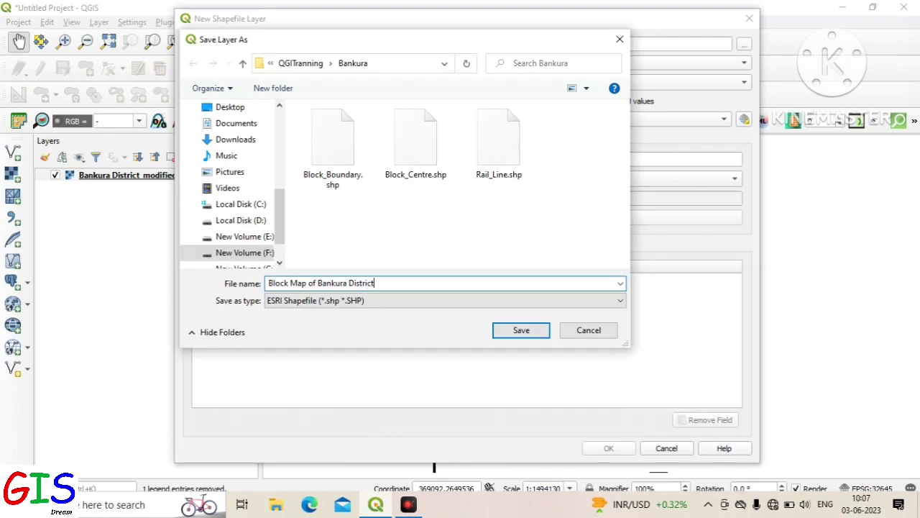
left_click(524, 335)
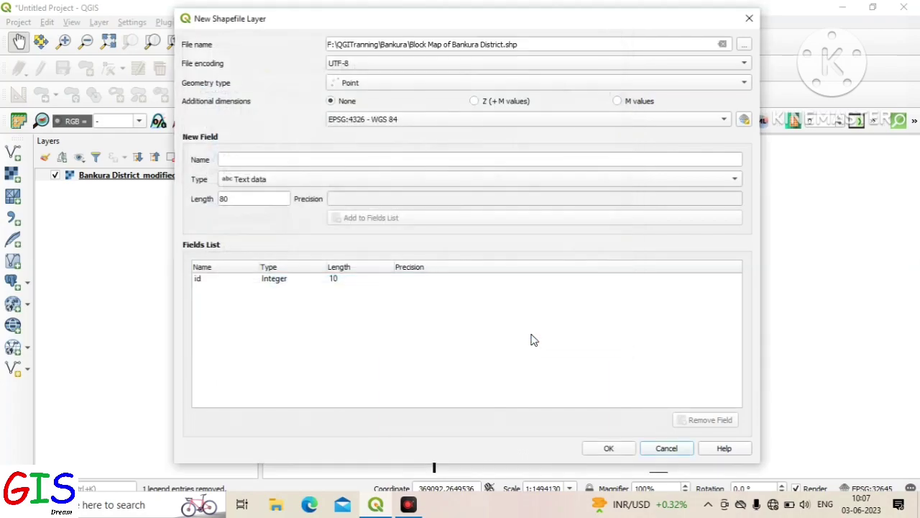
Set the shapefile geometry to Polygon and its CRS to WGS 84 / UTM zone 45N (EPSG:32645).
left_click(366, 83)
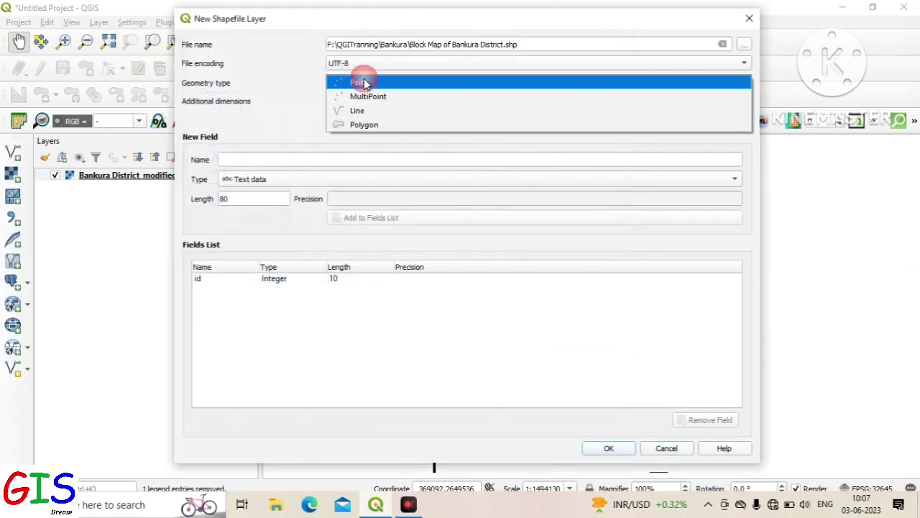
left_click(404, 126)
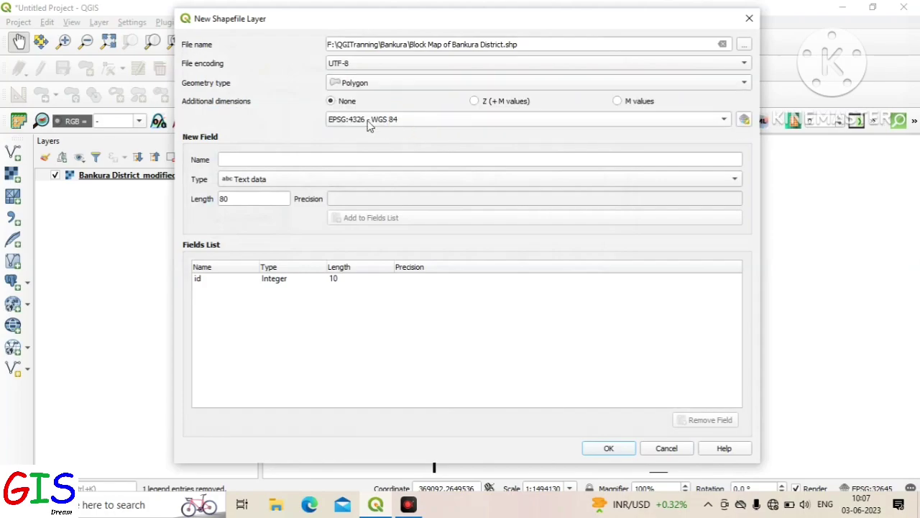
left_click(745, 121)
left_click(330, 119)
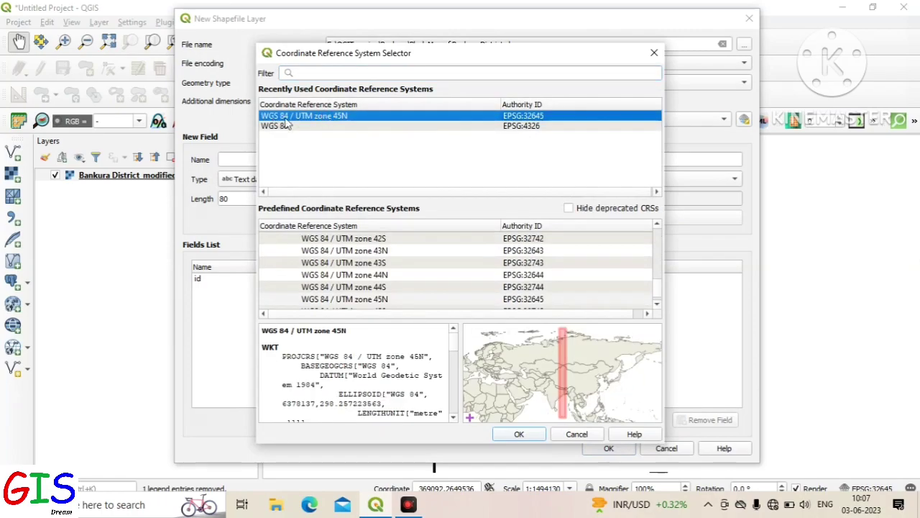
left_click(520, 434)
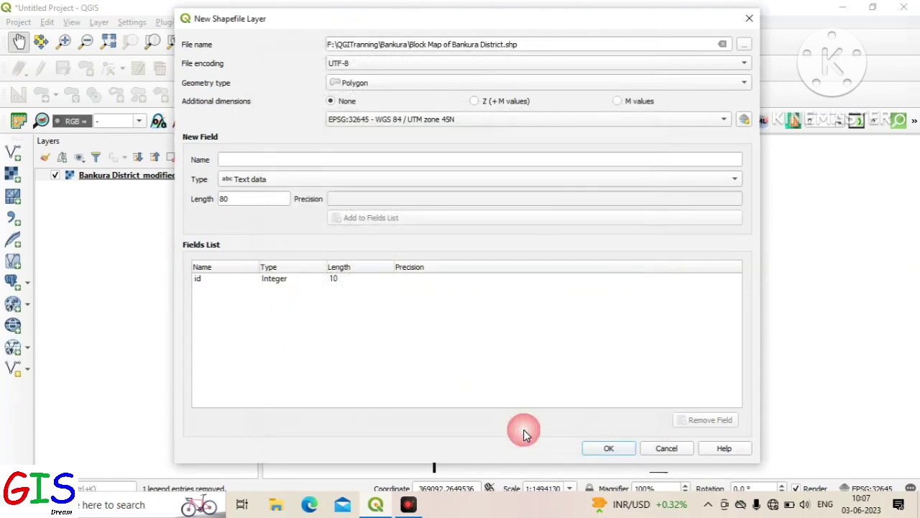
left_click(233, 158)
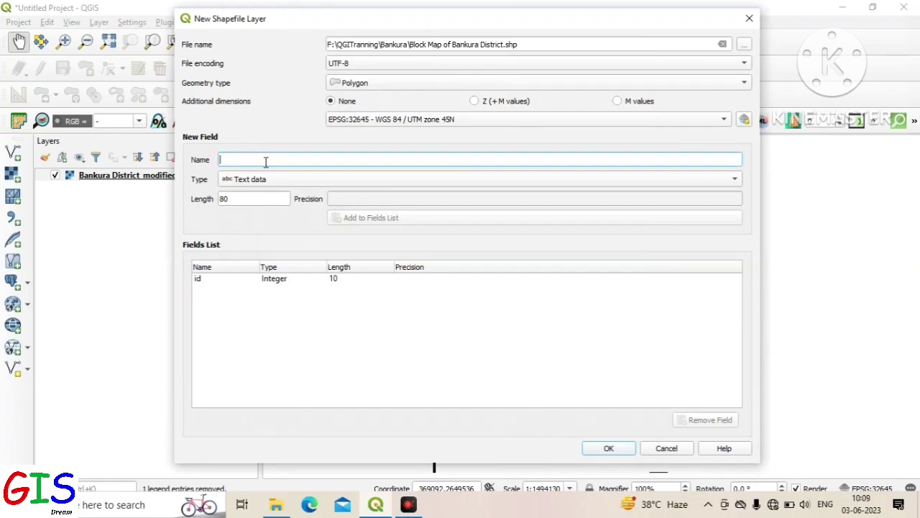
Define a whole-number id field and a 15-character Block Name text field, then create the layer.
type("ID")
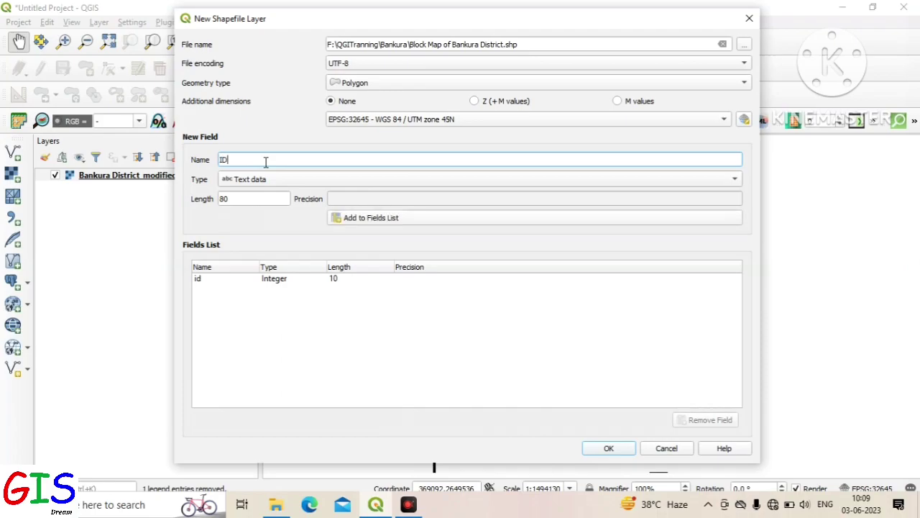
left_click(260, 179)
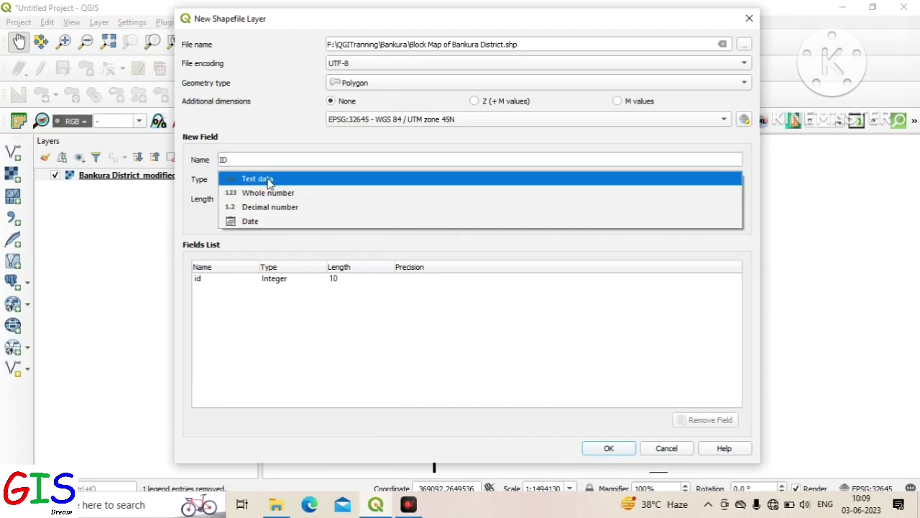
left_click(274, 193)
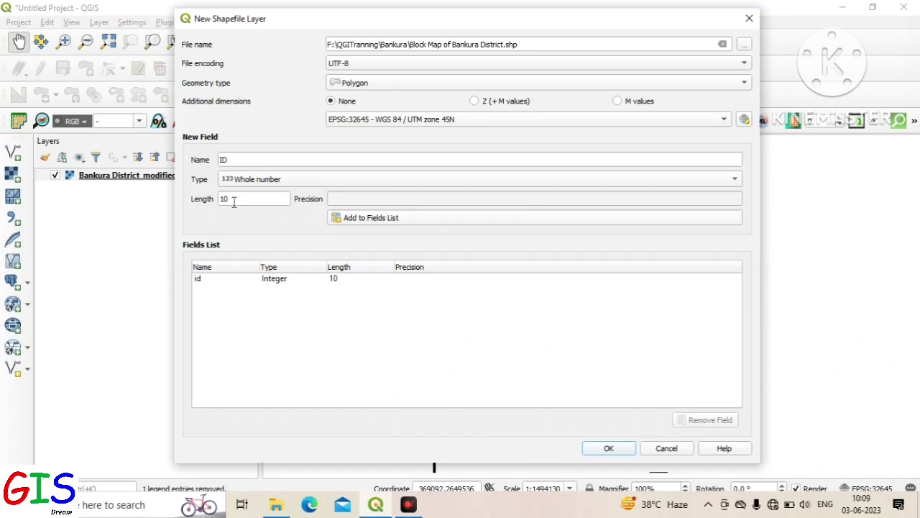
left_click_drag(226, 157, 164, 167)
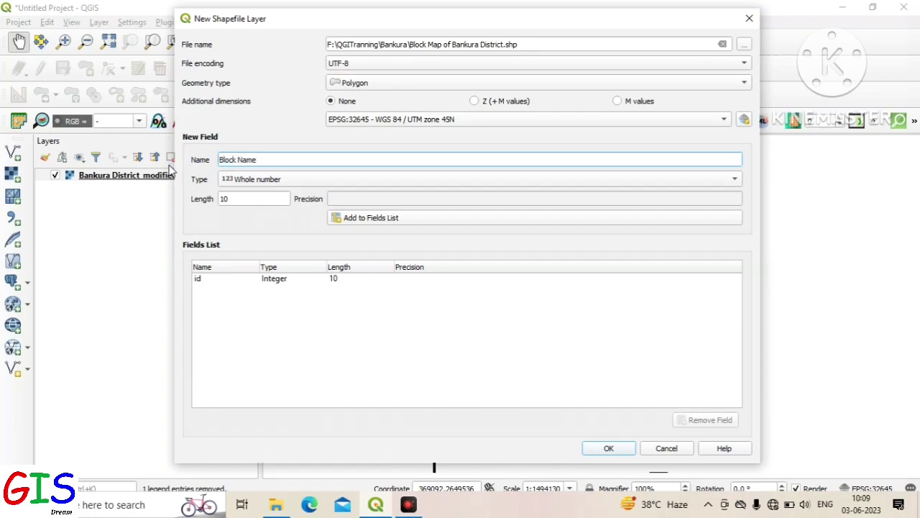
left_click(252, 179)
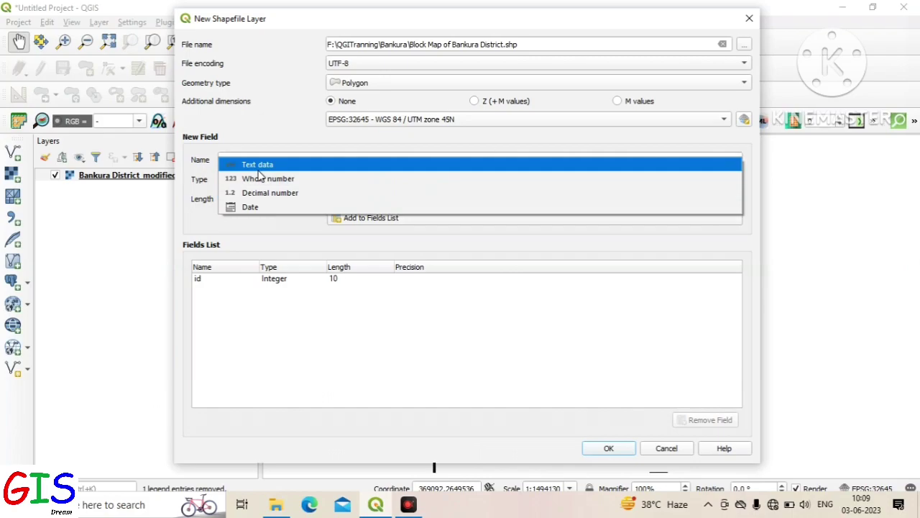
left_click(259, 171)
left_click(251, 199)
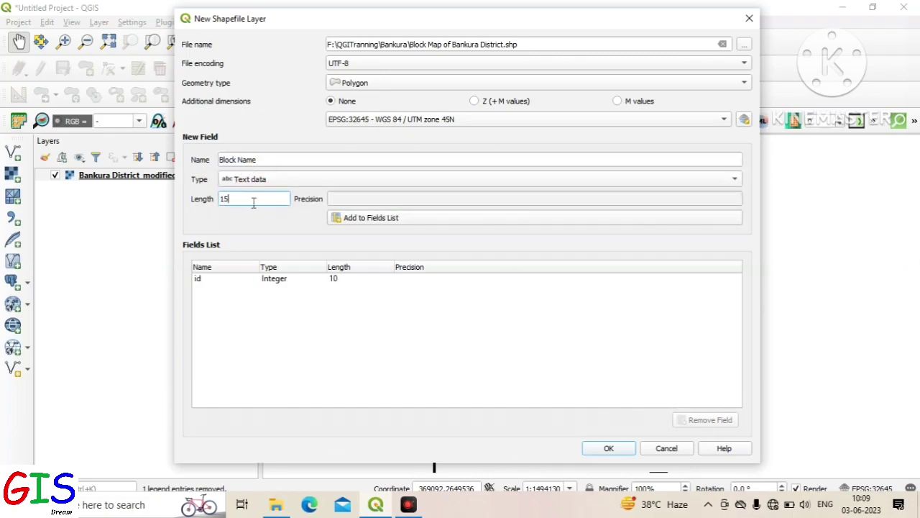
left_click(349, 218)
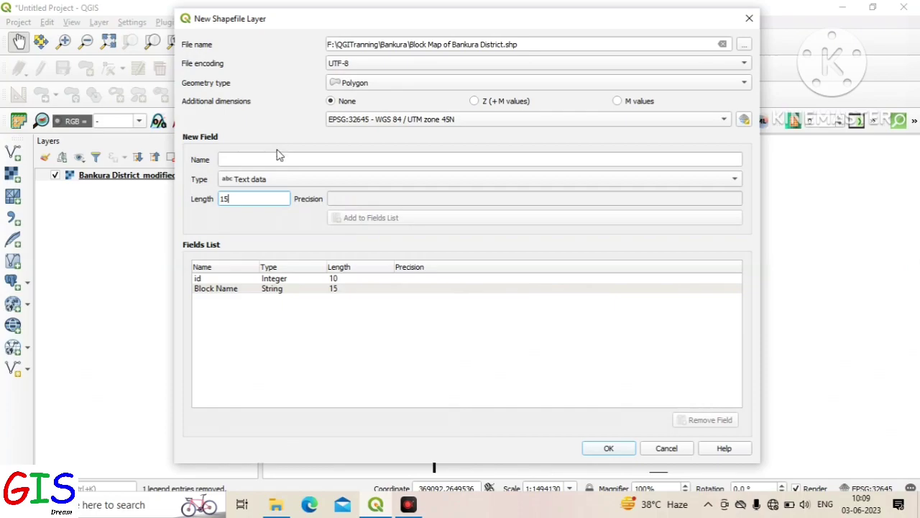
left_click(608, 449)
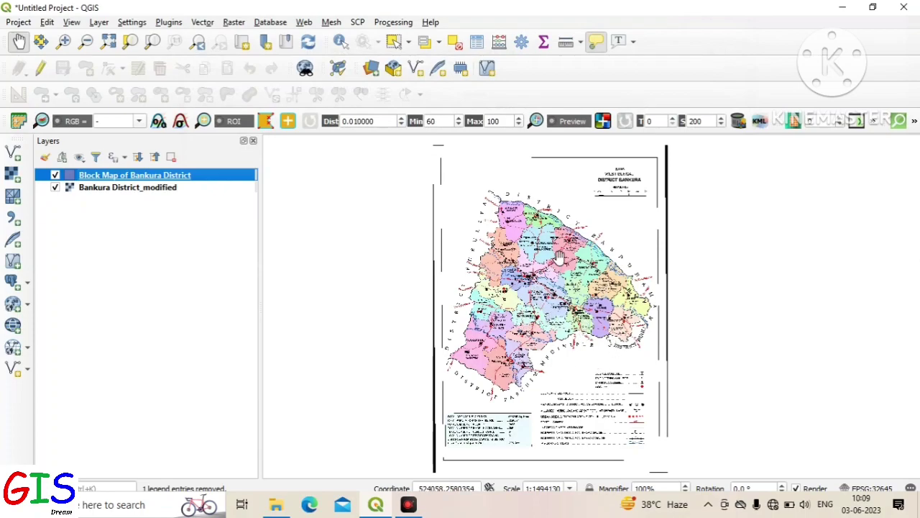
Turn on editing for the Block Map of Bankura District layer.
scroll(559, 259, "up", 1)
scroll(403, 279, "down", 1)
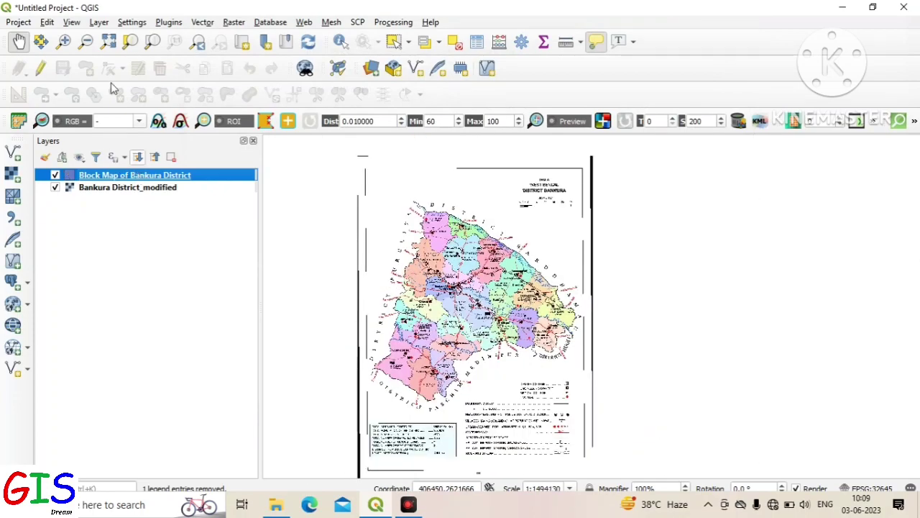
left_click(41, 70)
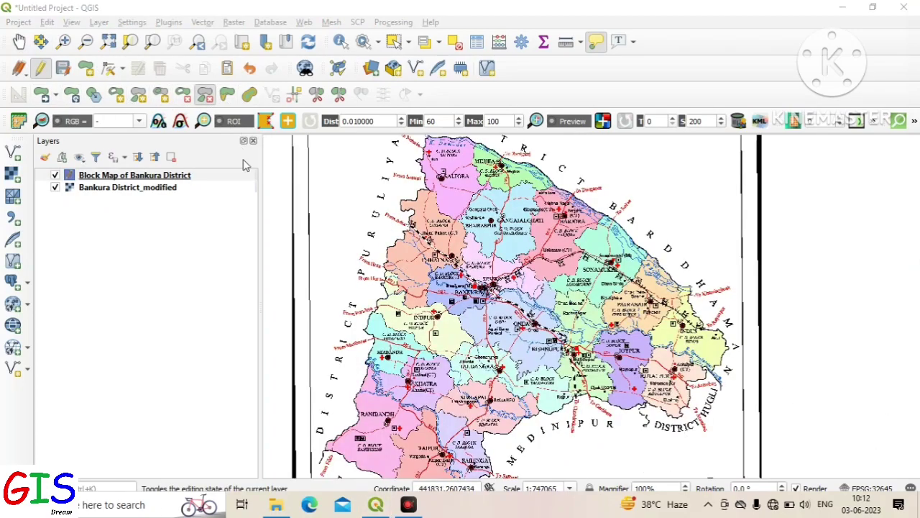
Trace a five-vertex polygon over the western and central blocks and save it with id 1.
left_click(86, 67)
left_click(371, 255)
left_click(405, 204)
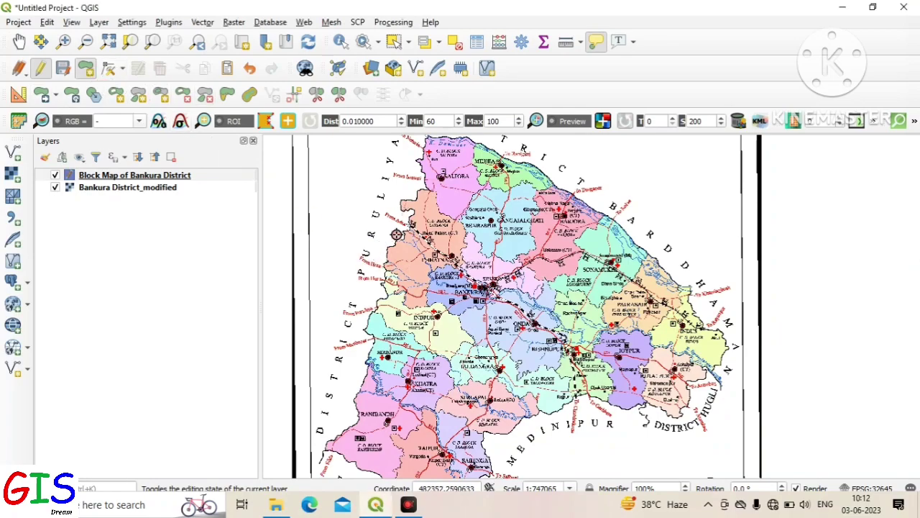
left_click(383, 303)
left_click(385, 406)
left_click(593, 363)
right_click(579, 265)
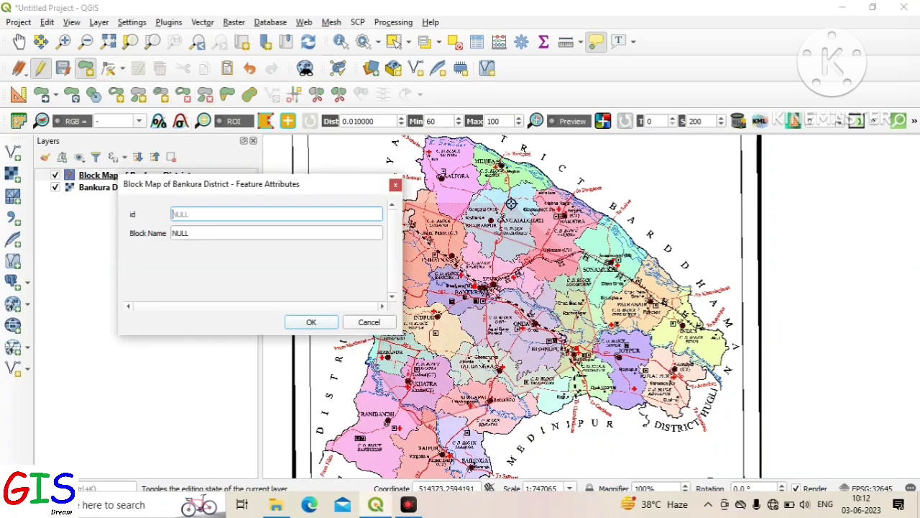
type("1")
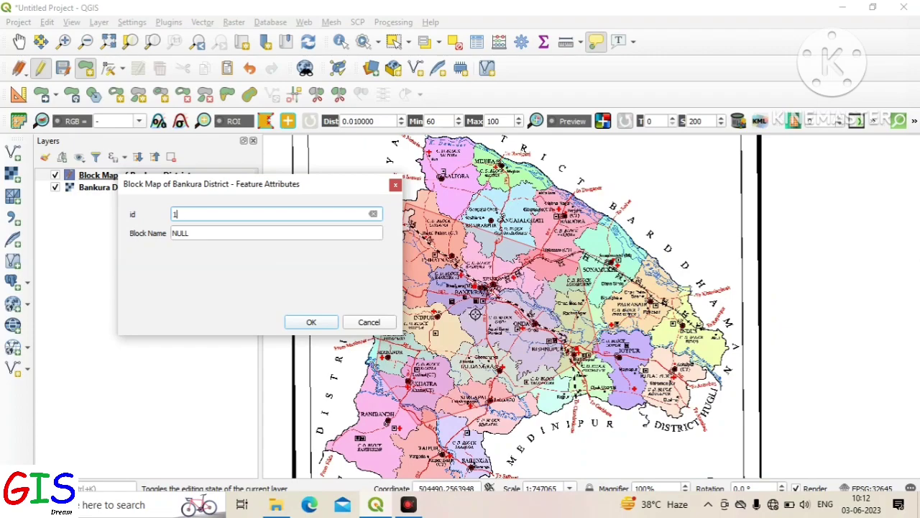
left_click(310, 323)
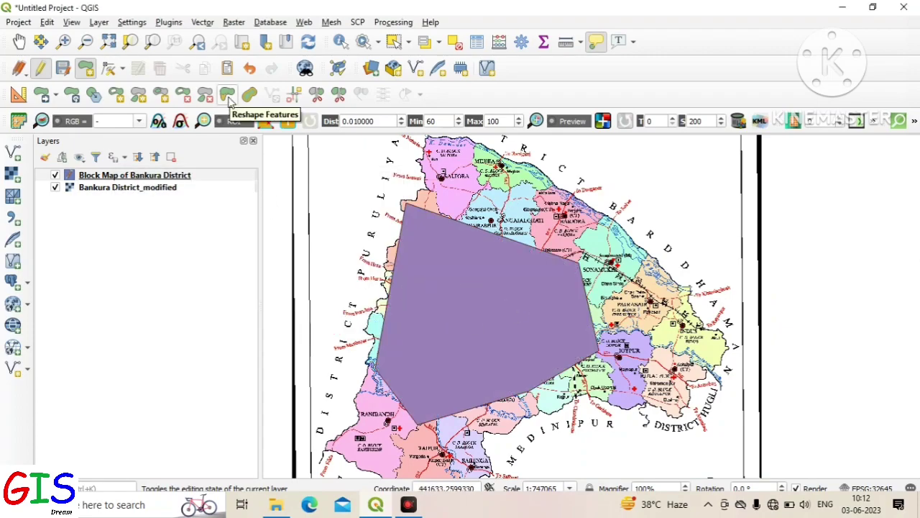
Reshape the polygon with a line looping north so its top reaches the northern blocks.
left_click(229, 101)
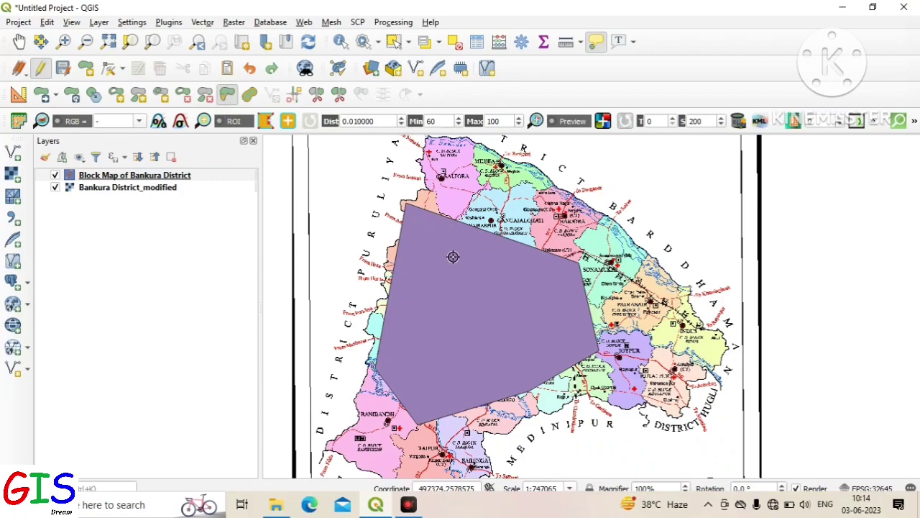
left_click(438, 239)
left_click(447, 184)
left_click(583, 177)
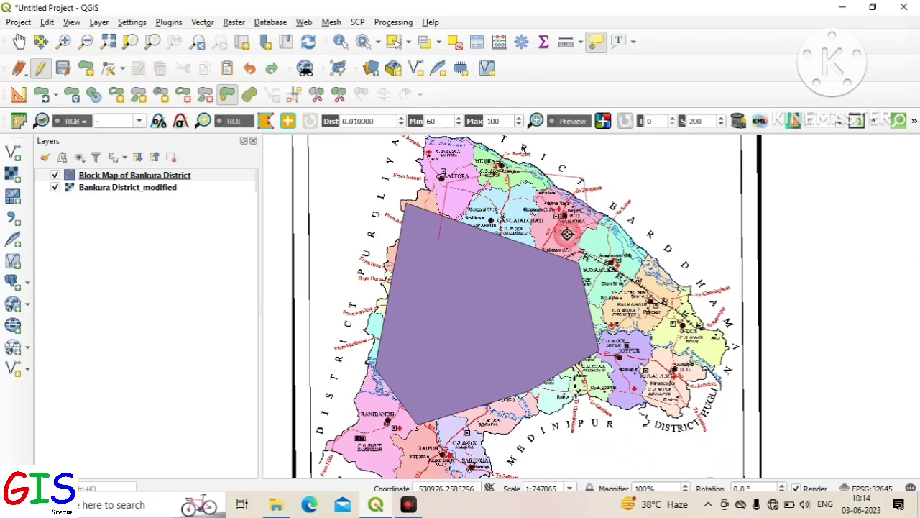
left_click(558, 277)
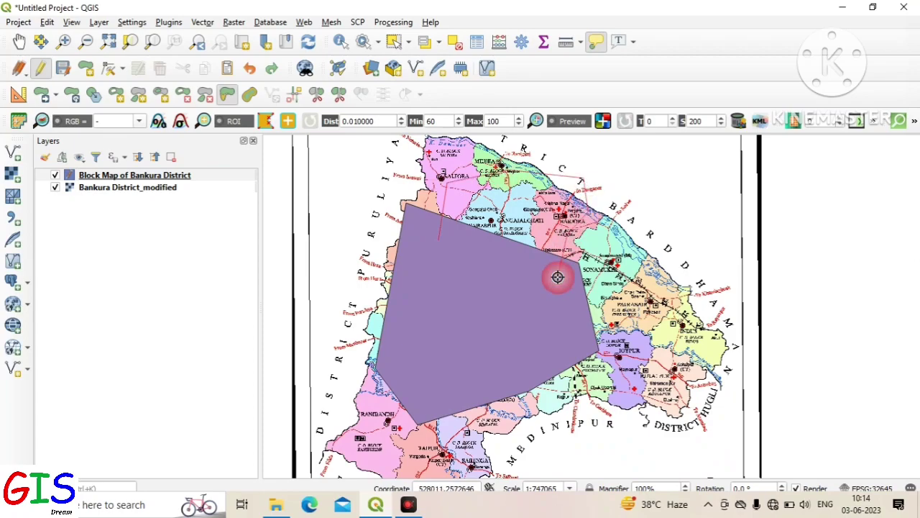
right_click(558, 277)
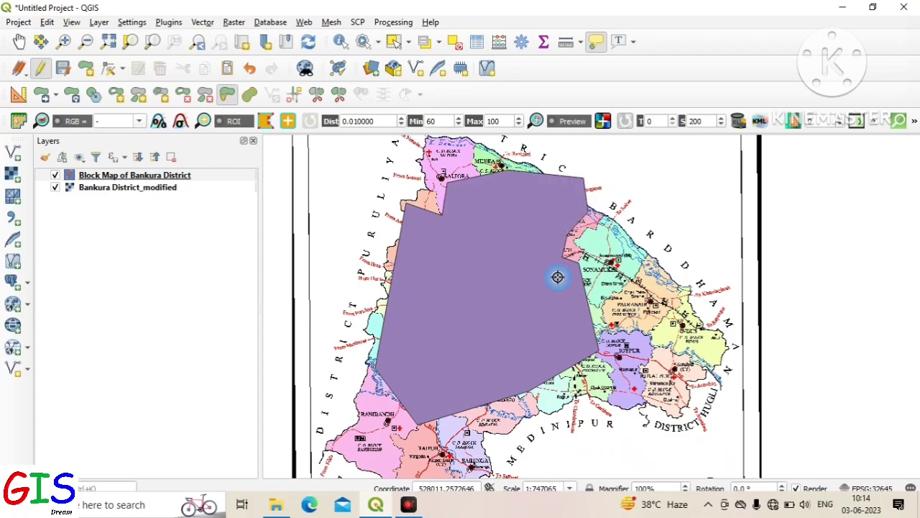
Delete the reshaped polygon and digitize a replacement polygon over the central district with id 1.
left_click(207, 99)
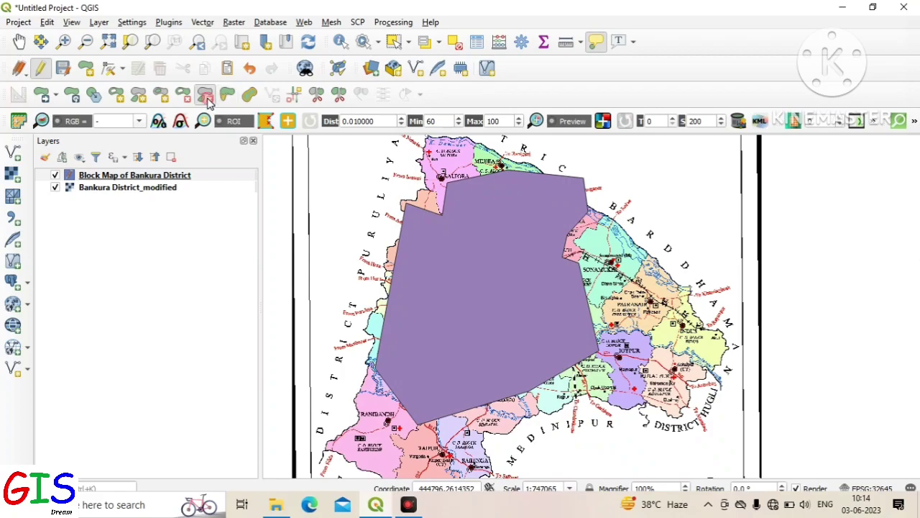
left_click(493, 266)
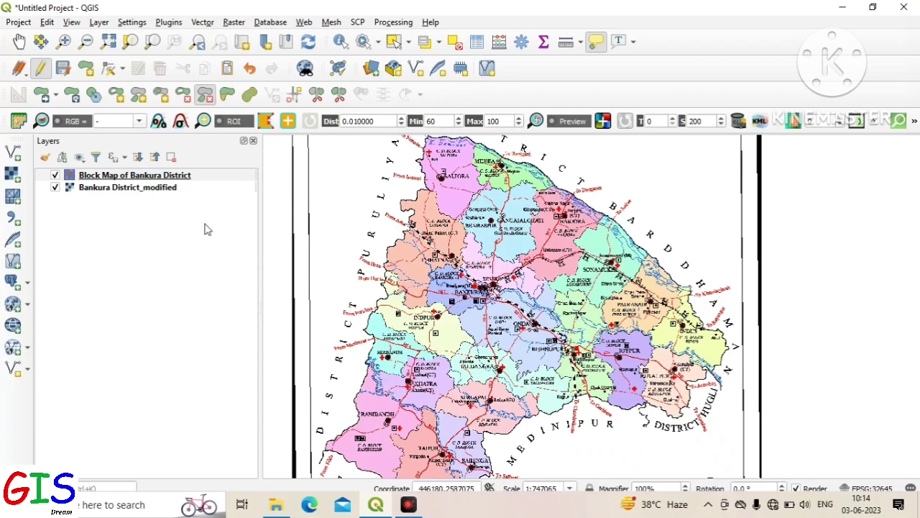
left_click(85, 68)
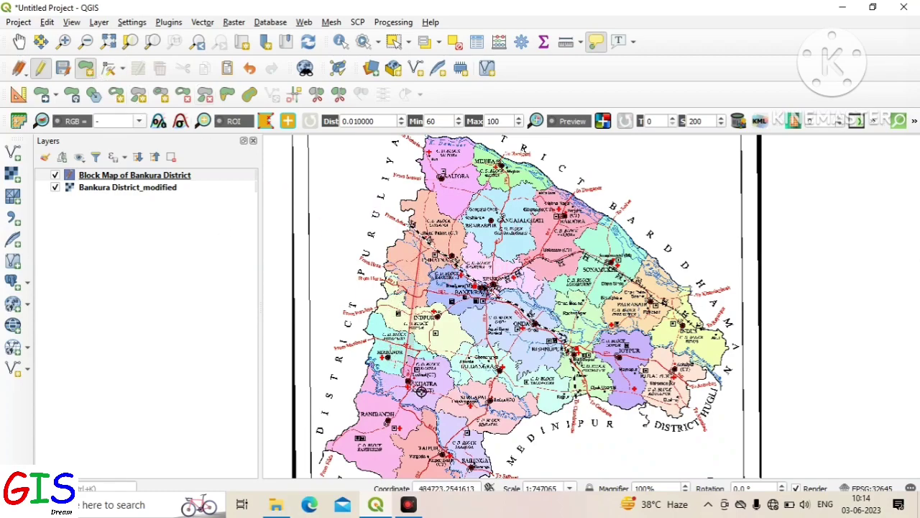
right_click(517, 217)
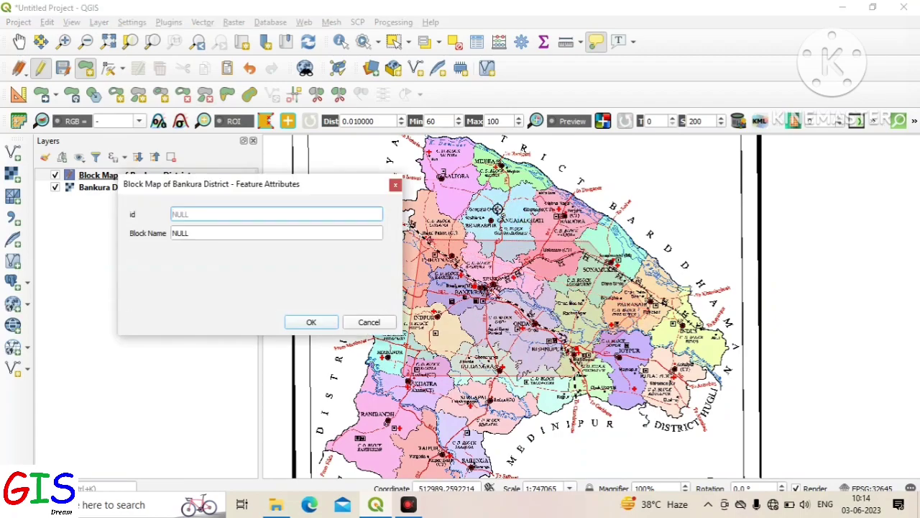
type("1")
left_click(305, 321)
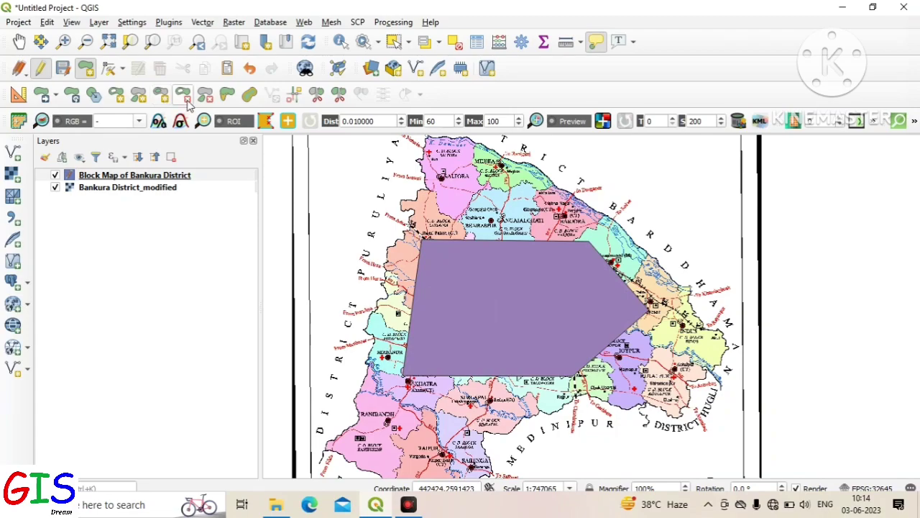
Cut a five-vertex ring hole into the middle of the polygon.
left_click(120, 95)
left_click(486, 274)
left_click(483, 307)
left_click(527, 309)
left_click(546, 290)
left_click(530, 274)
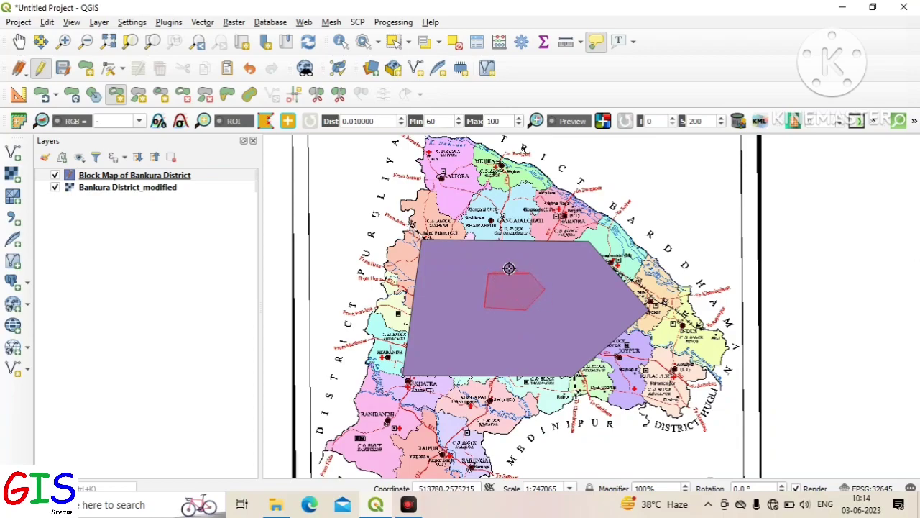
right_click(509, 268)
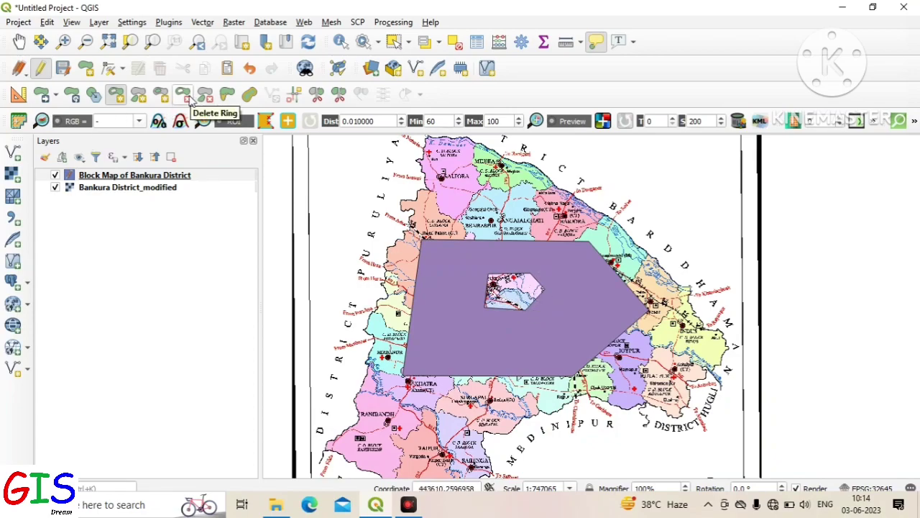
Delete the polygon's hole, then draw a new ring inside it with the Fill Ring tool.
left_click(183, 95)
left_click(513, 293)
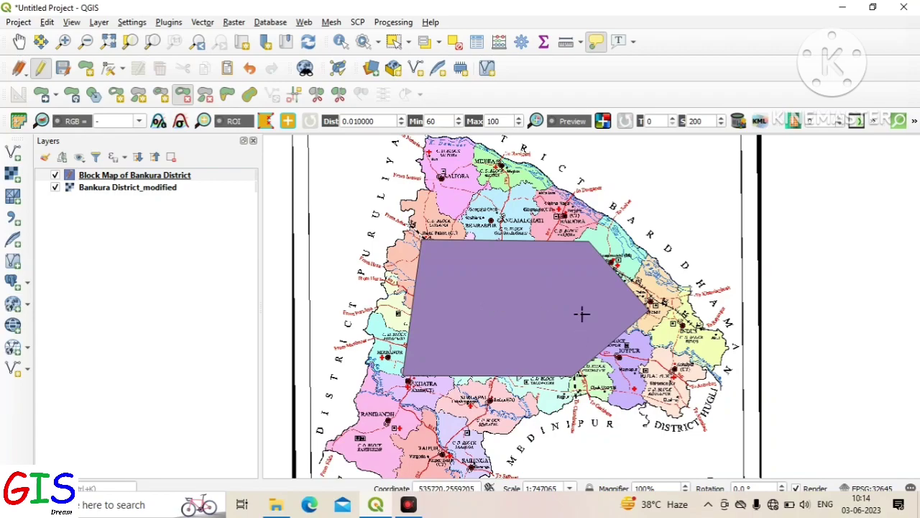
left_click(116, 95)
left_click(472, 286)
left_click(449, 344)
left_click(493, 347)
left_click(534, 318)
left_click(537, 286)
right_click(559, 284)
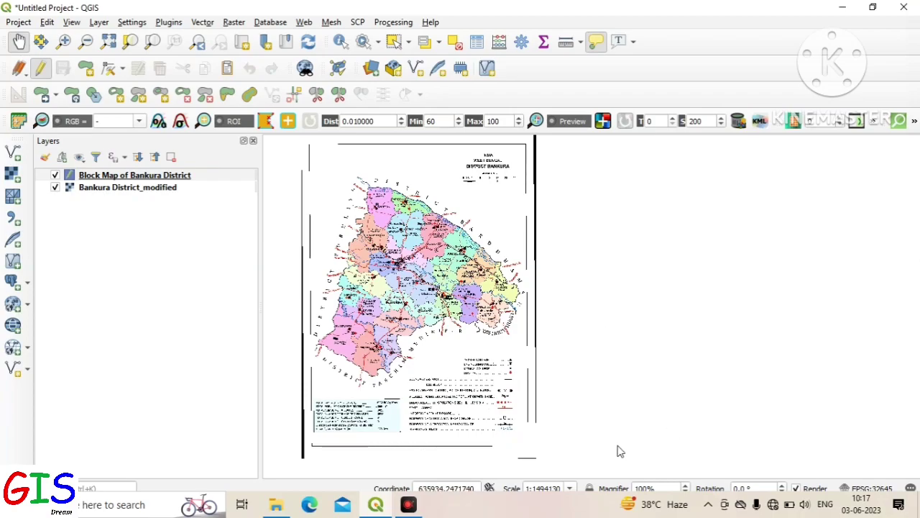
Start a new polygon with its first vertex on Saltora block's northern boundary near R. Damodar.
left_click(87, 69)
scroll(355, 186, "up", 3)
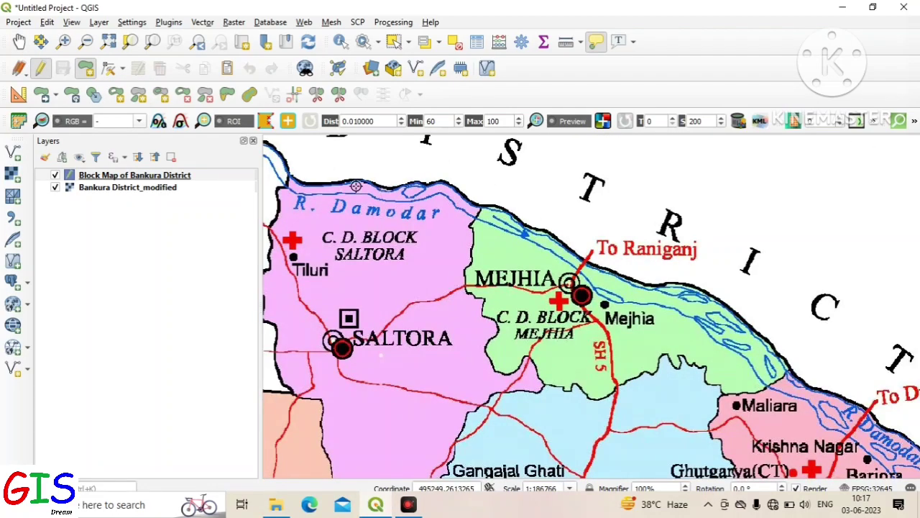
scroll(297, 172, "up", 3)
scroll(375, 217, "down", 1)
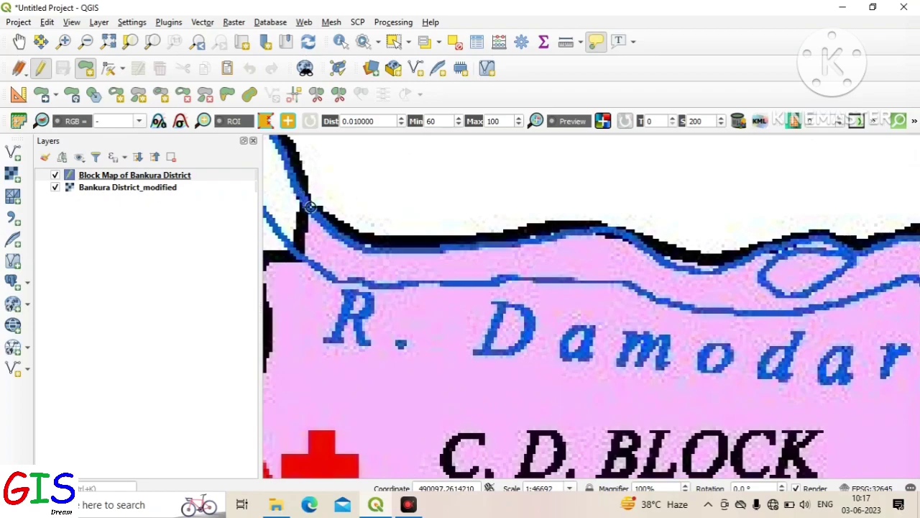
scroll(309, 207, "up", 3)
left_click(291, 210)
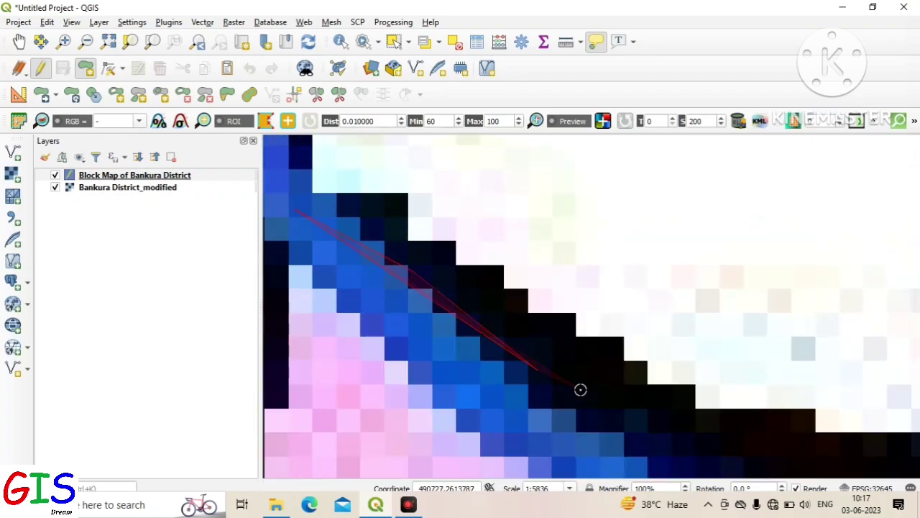